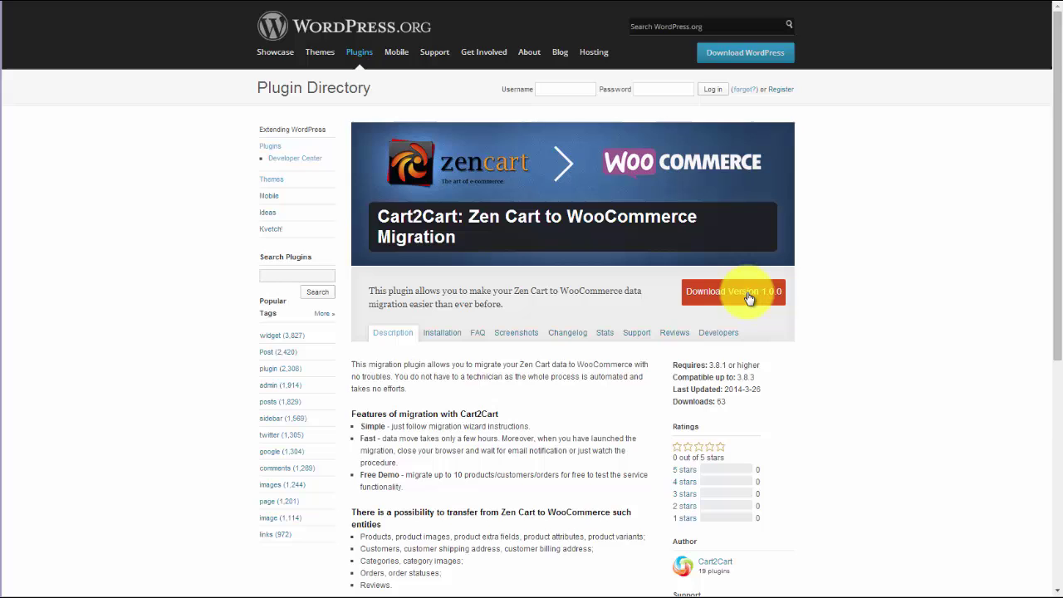
- Download version 1.0.0 of the Cart2Cart Zen Cart to WooCommerce migration plugin
click(748, 294)
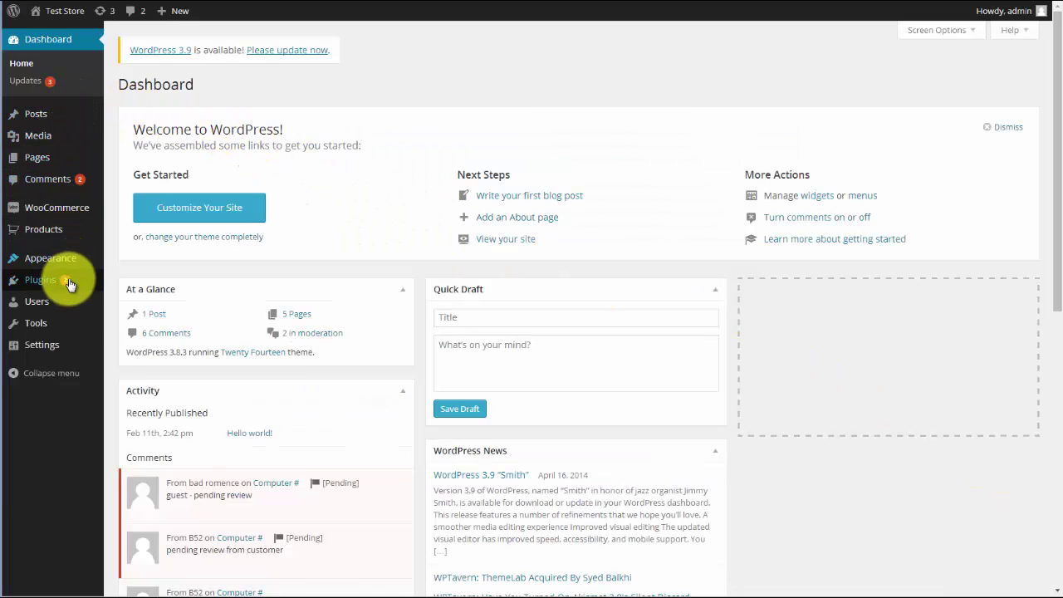
- Upload the downloaded migration plugin zip in WordPress, install it and activate it
click(119, 294)
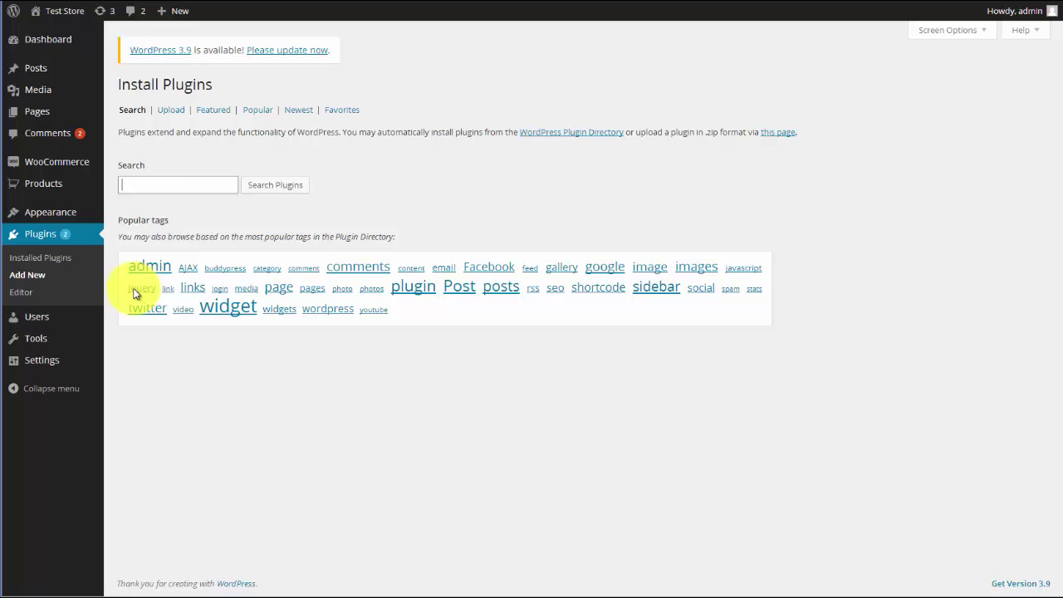
click(171, 111)
click(149, 180)
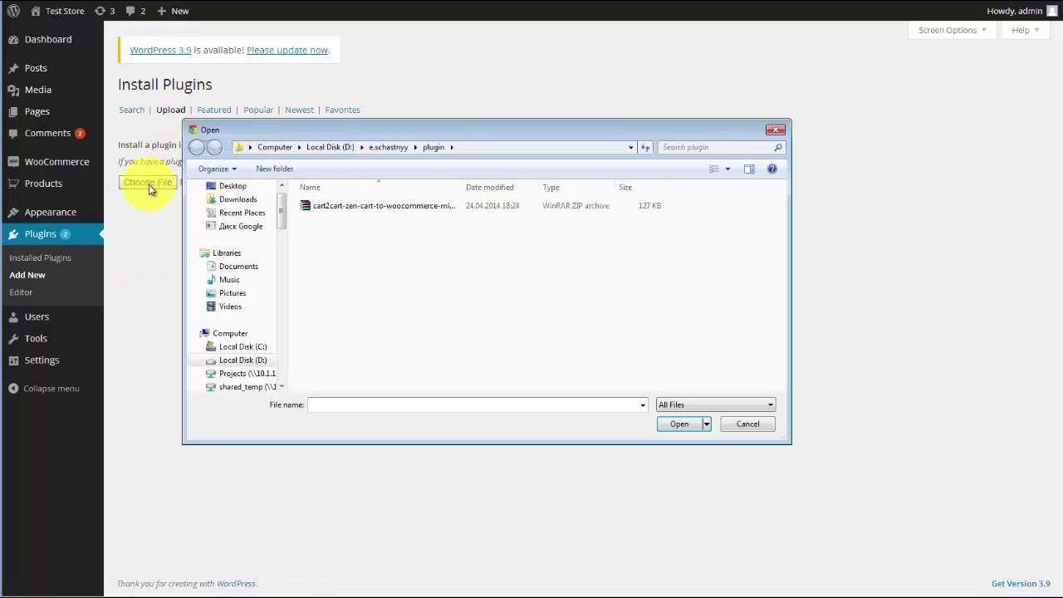
double_click(316, 204)
click(322, 184)
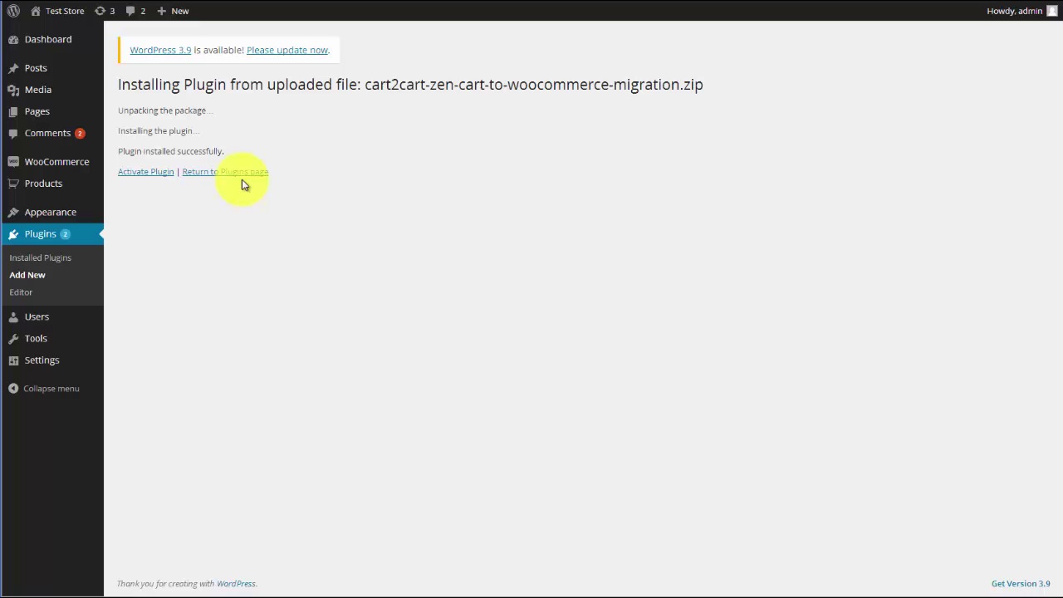
click(147, 175)
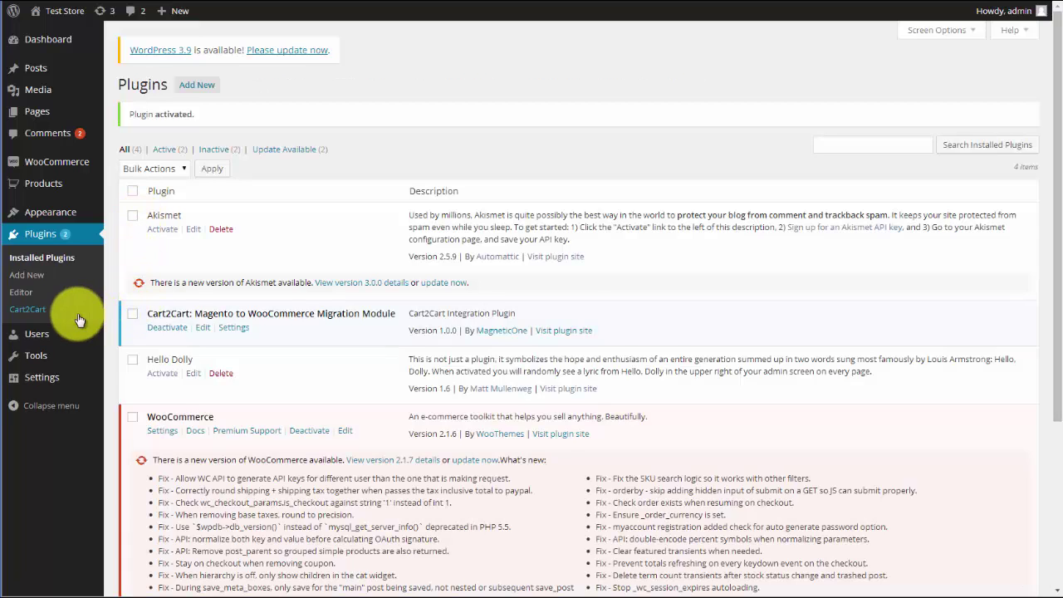
- Register a new Cart2Cart account with the account holder's full name and e-mail
click(38, 310)
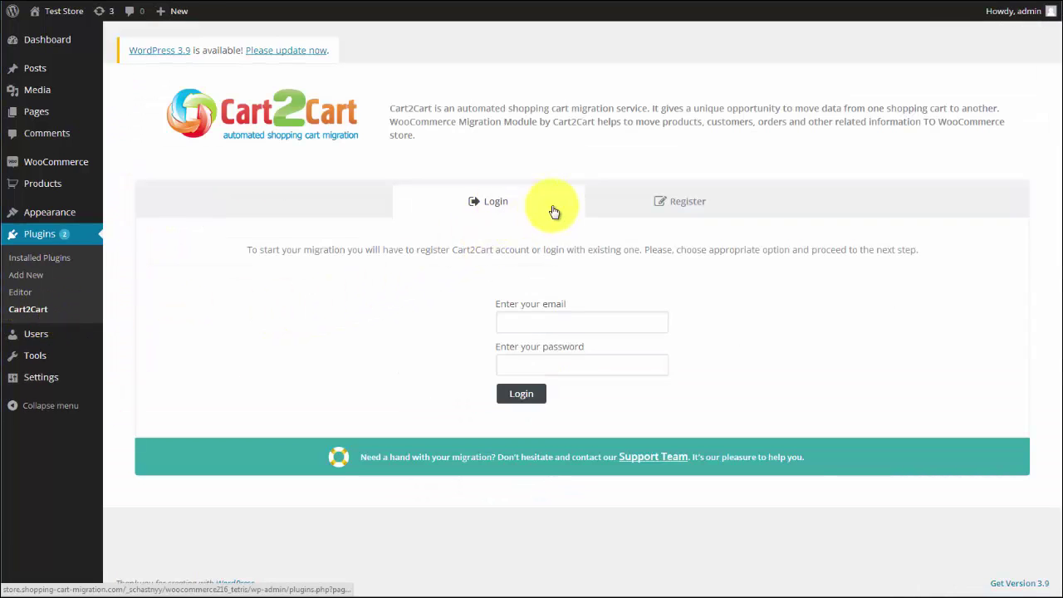
click(672, 203)
click(520, 322)
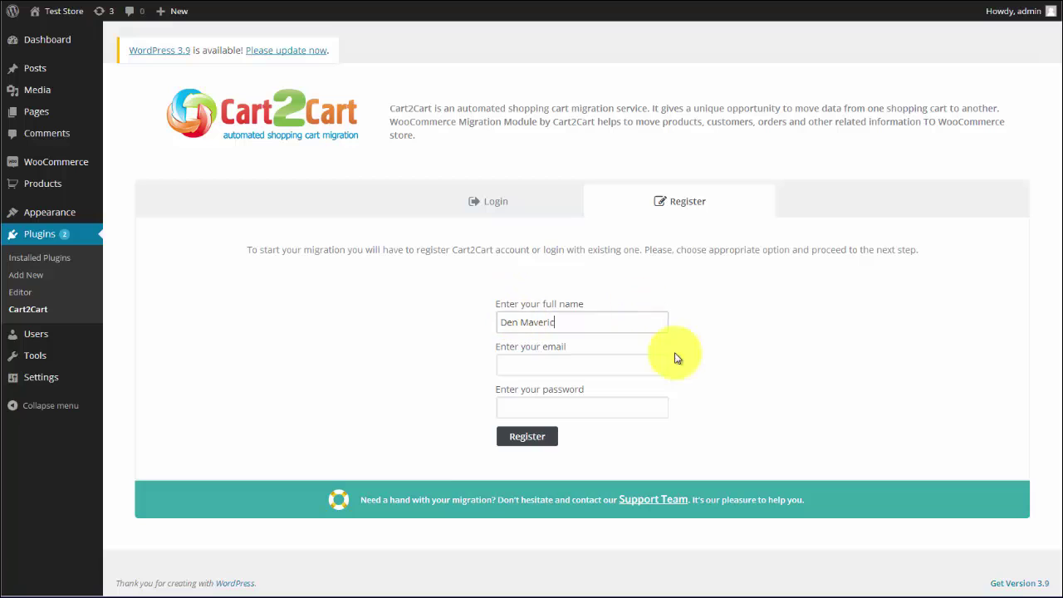
click(538, 367)
click(534, 408)
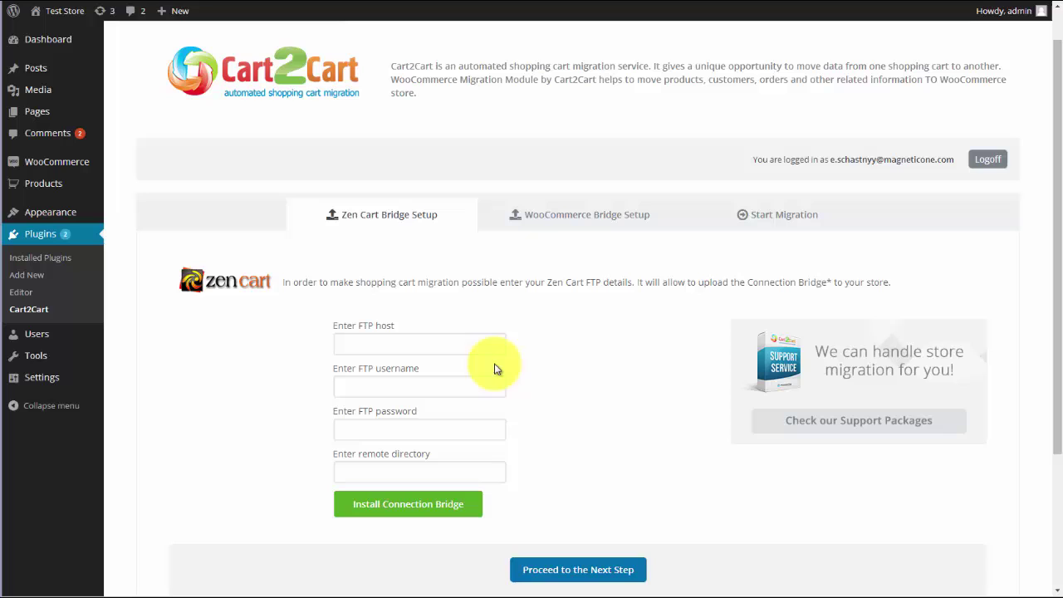
- Fill in the Zen Cart FTP host, username and password fields
click(429, 341)
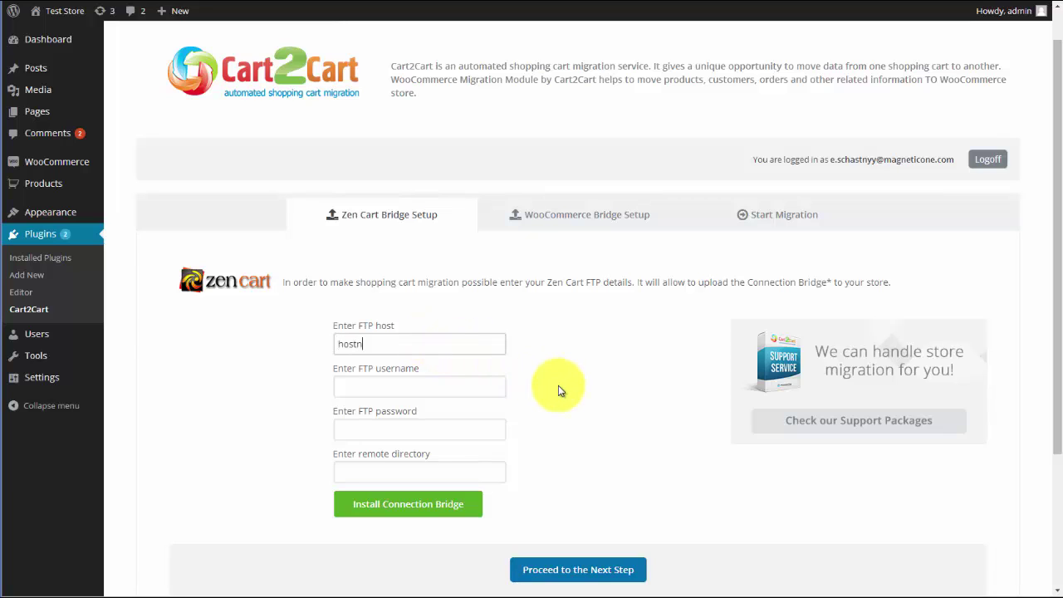
click(423, 392)
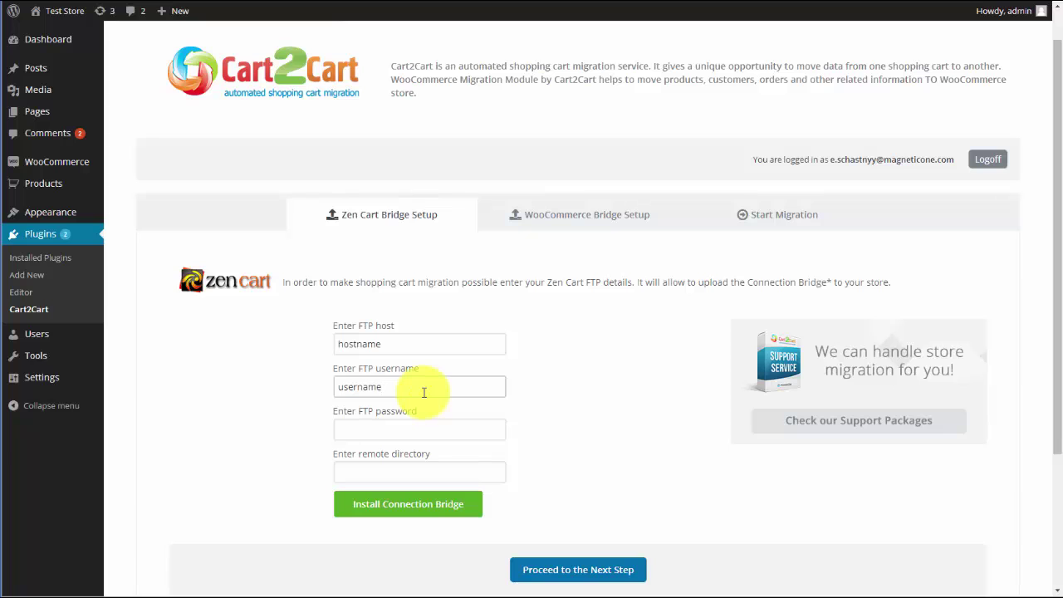
click(421, 427)
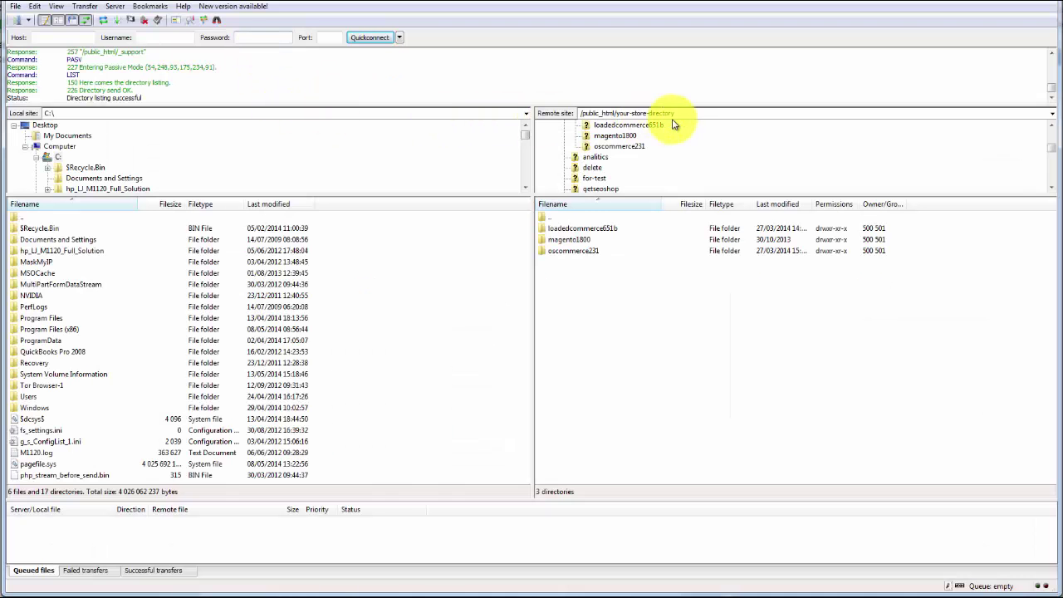
- Copy /public_html/your-store-directory from FileZilla into the remote directory field and proceed
drag(675, 114, 586, 113)
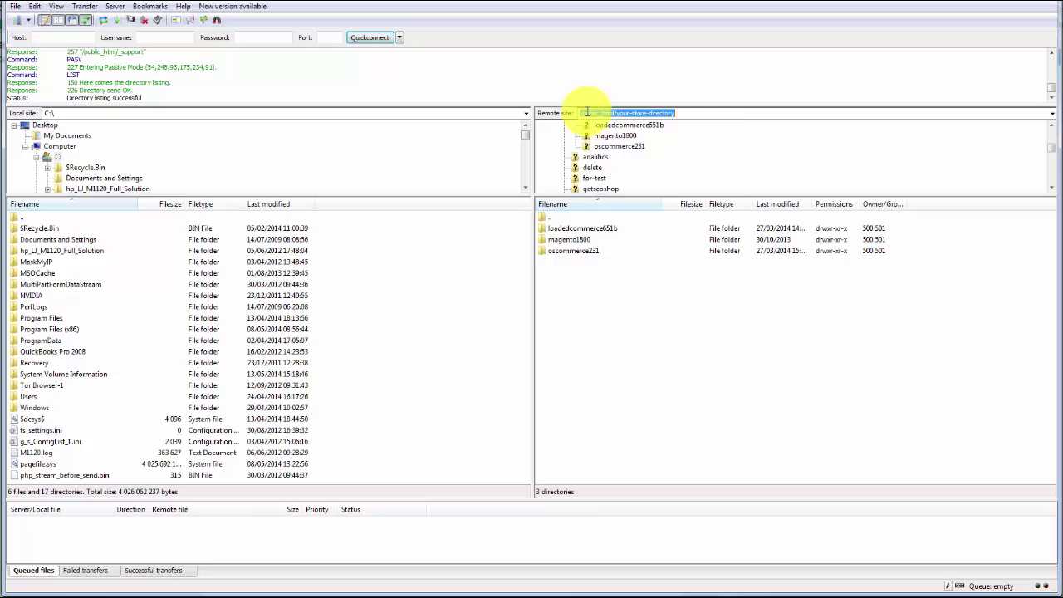
right_click(587, 112)
click(617, 149)
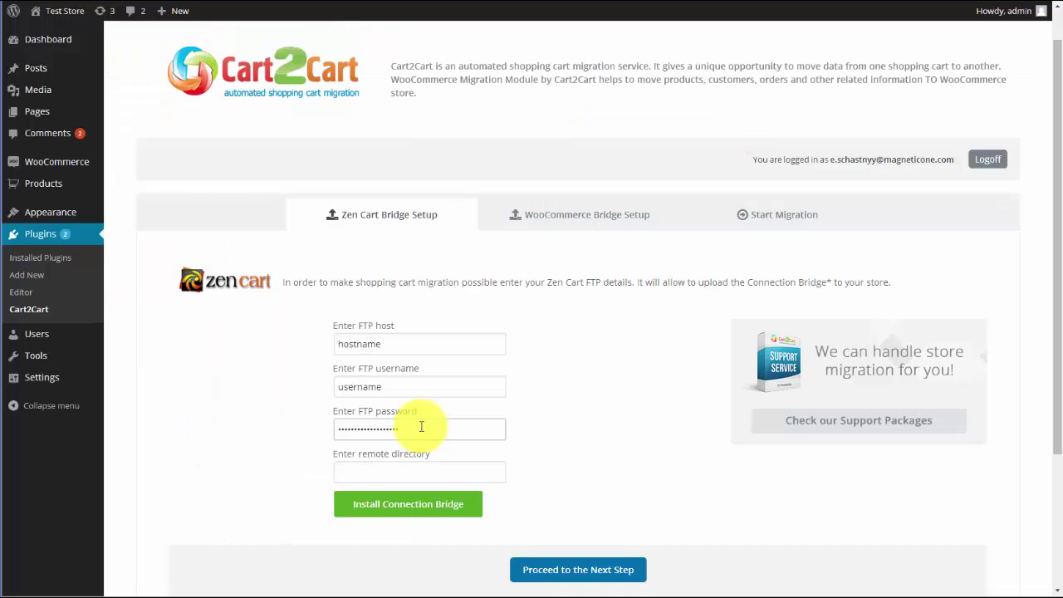
click(421, 471)
key(ctrl+v)
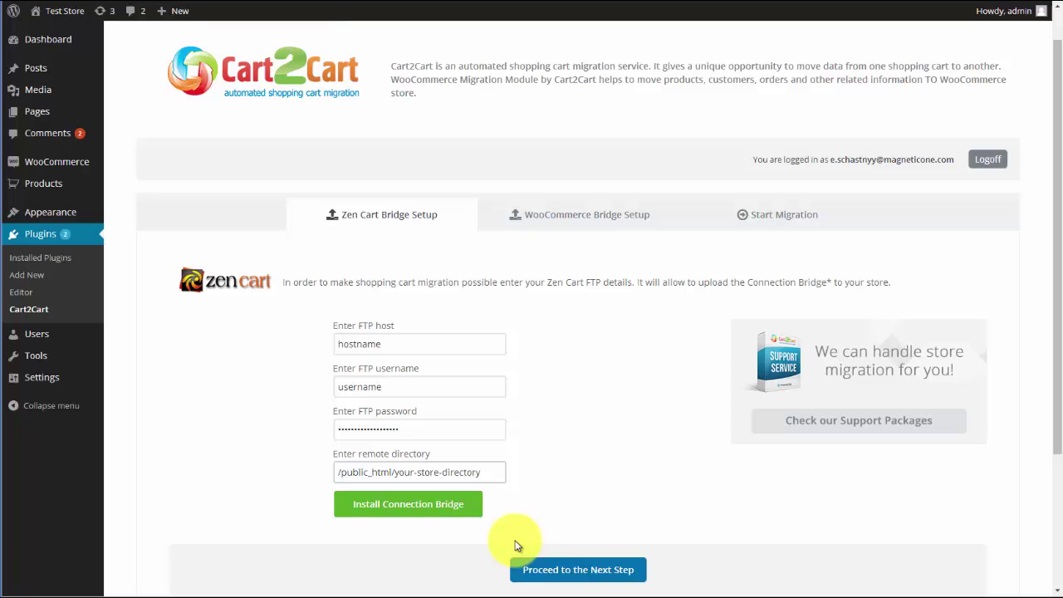
click(570, 572)
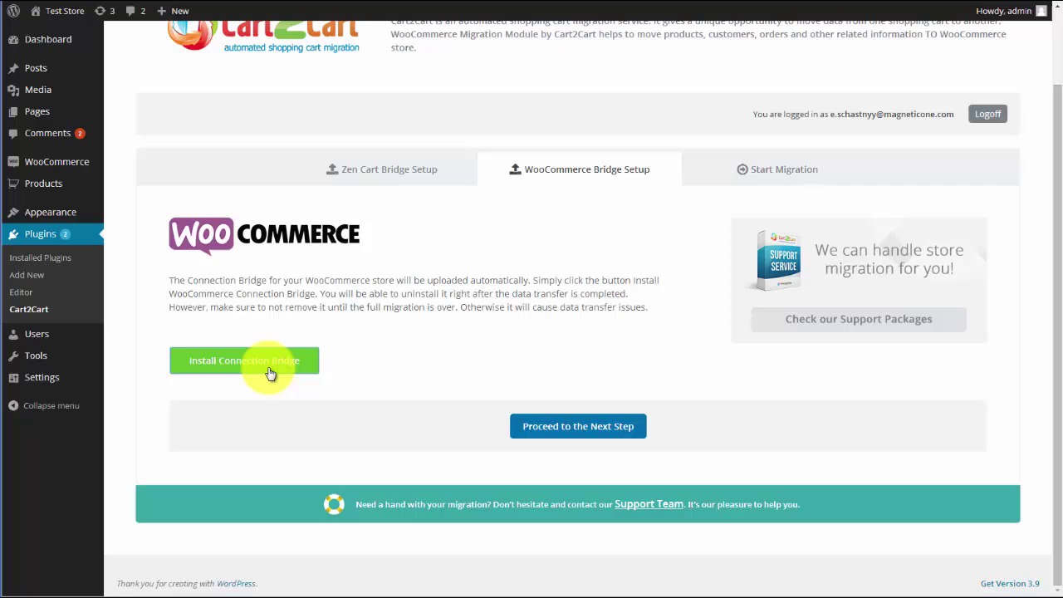
- Install the WooCommerce connection bridge and start the migration to reach entity selection
click(268, 369)
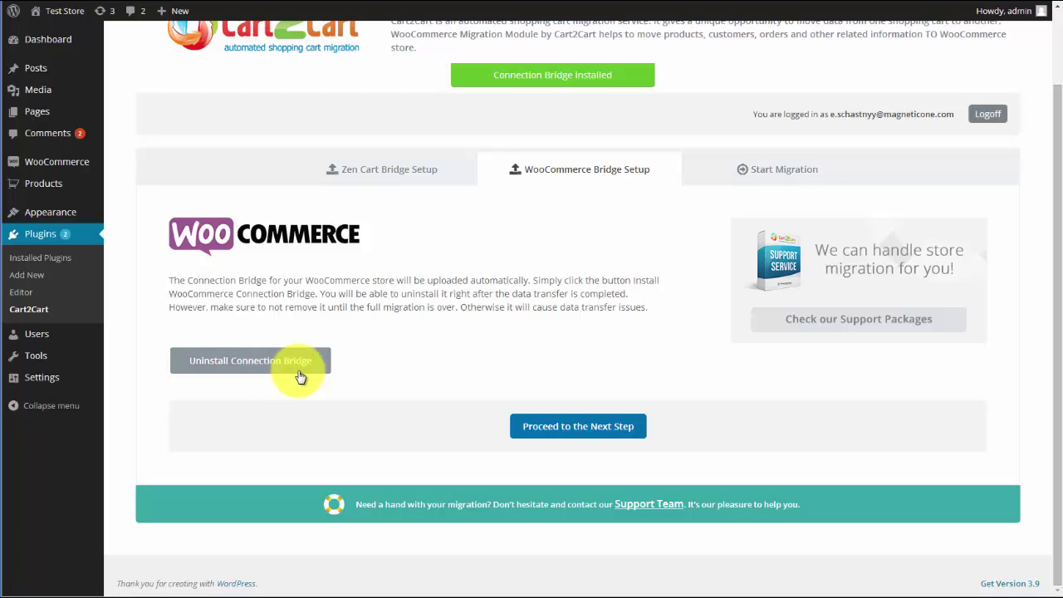
click(528, 429)
click(538, 429)
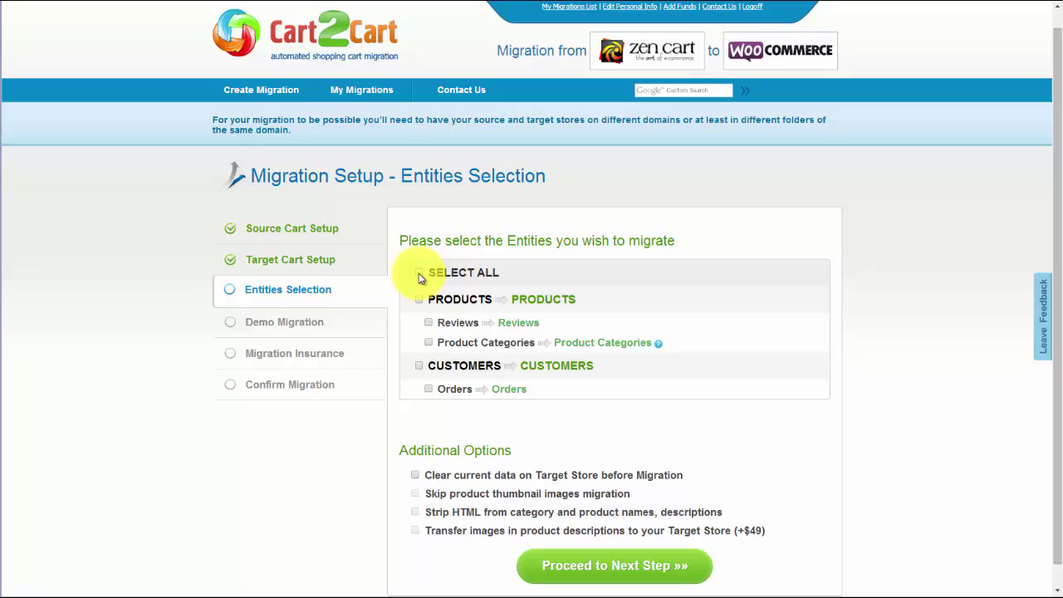
- Select all entities for migration, leave clearing target store data off, and proceed
click(420, 275)
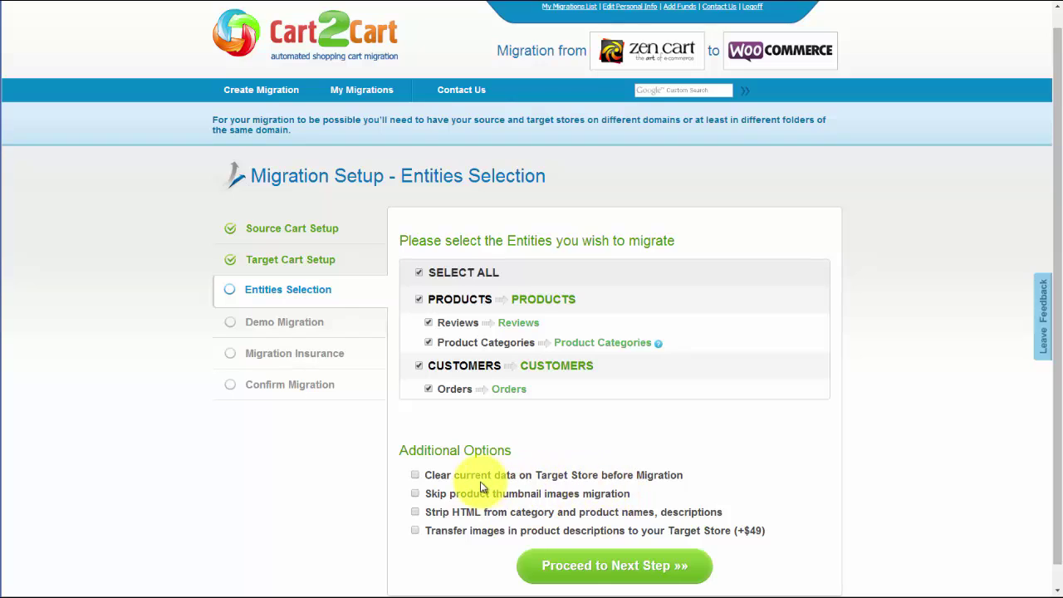
click(415, 476)
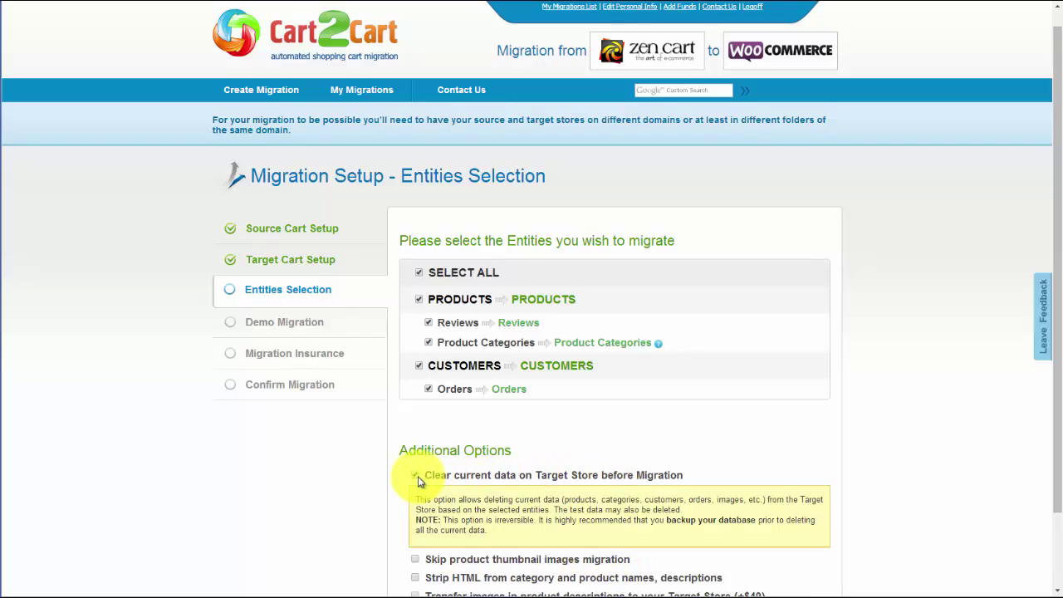
click(416, 477)
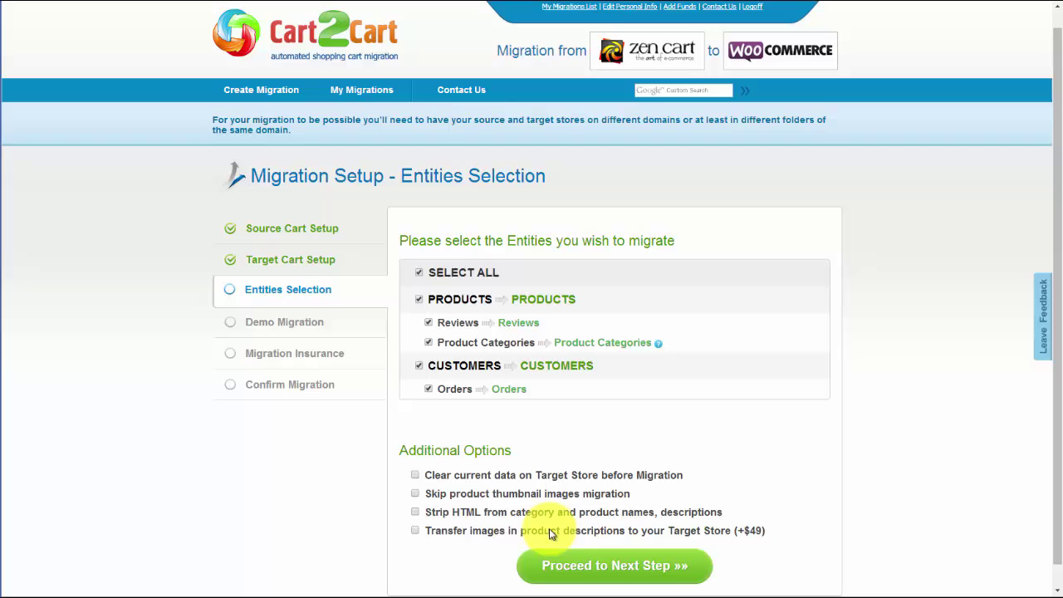
click(598, 568)
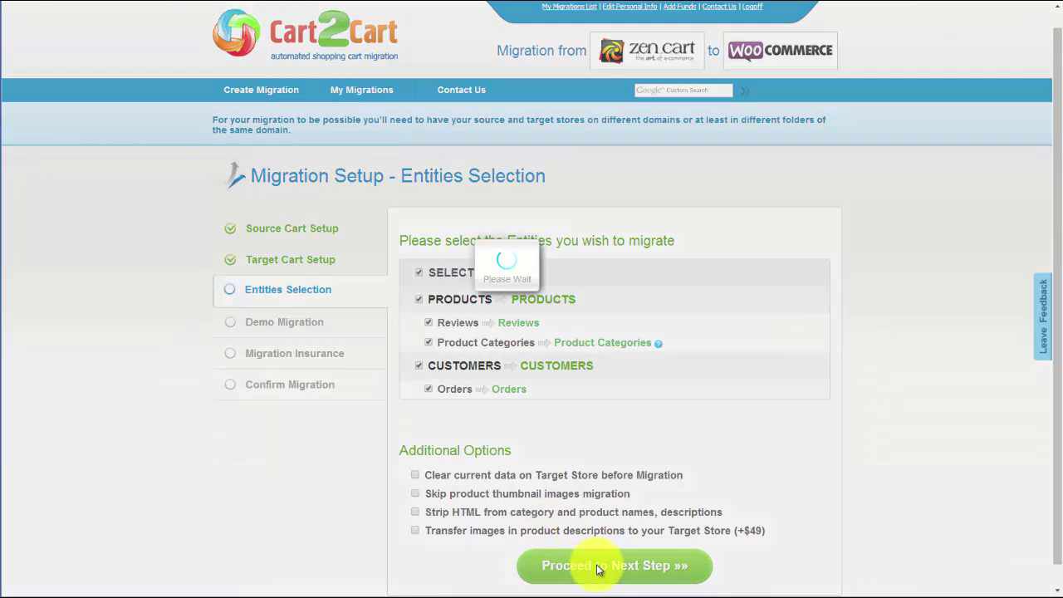
- Map both US Dollar and Euro to the GBP target currency
click(744, 332)
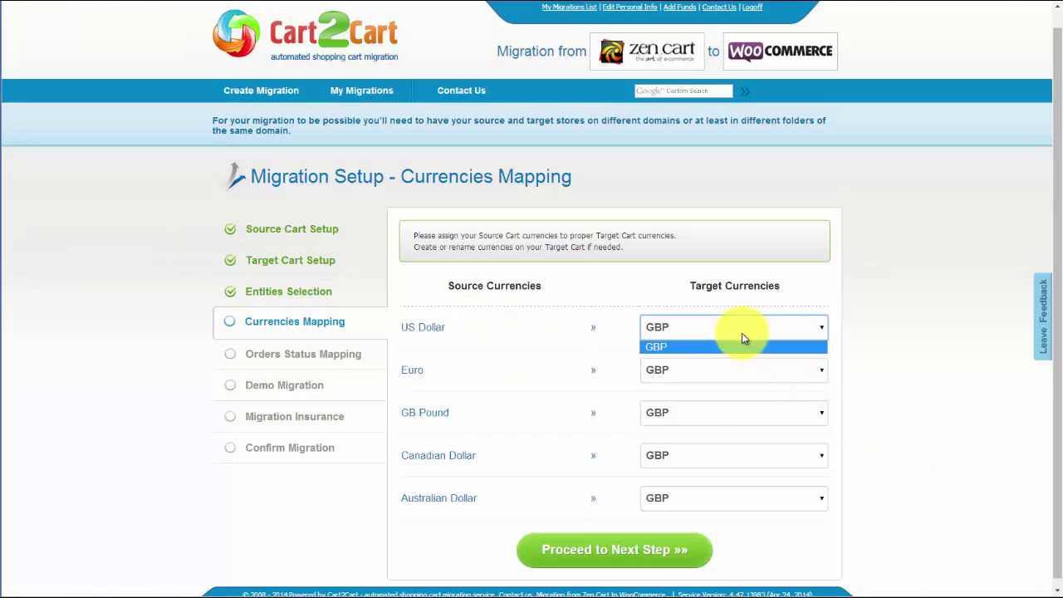
click(724, 349)
click(706, 371)
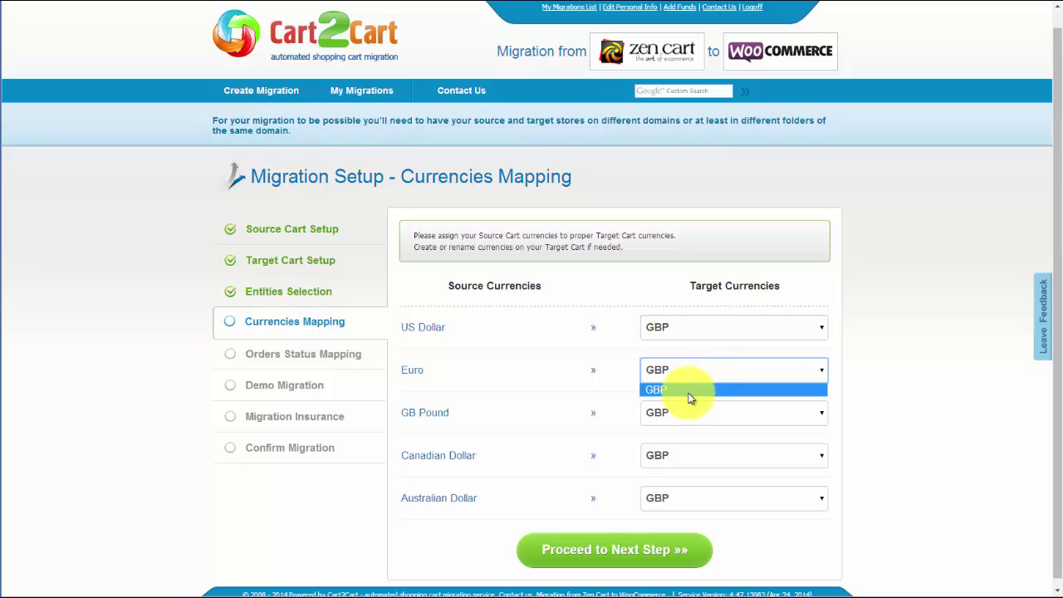
click(687, 391)
click(614, 548)
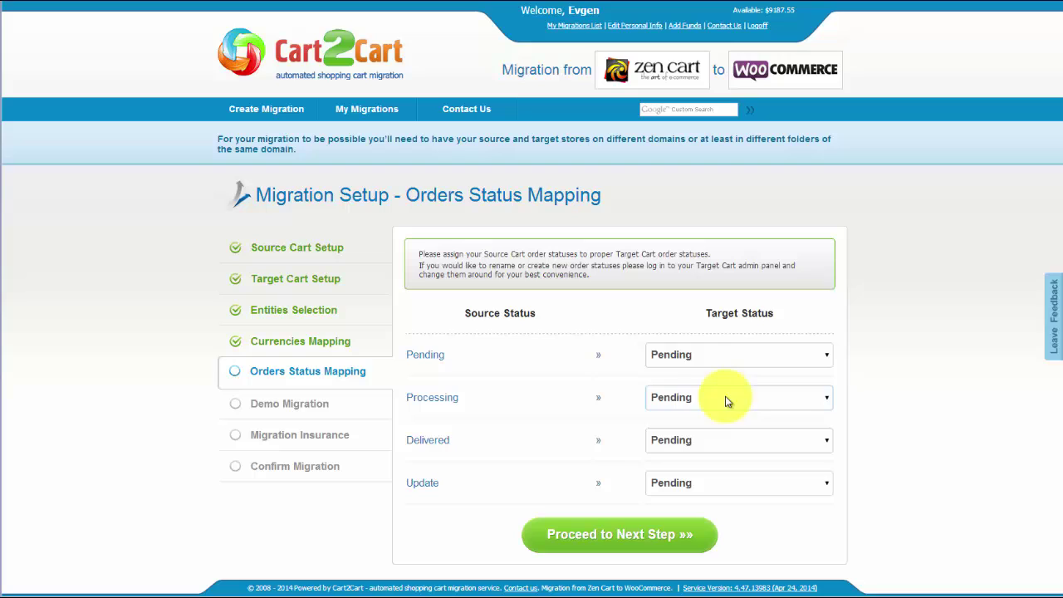
- Map order statuses Pending to Pending and Processing to Processing, then proceed
click(708, 358)
click(704, 375)
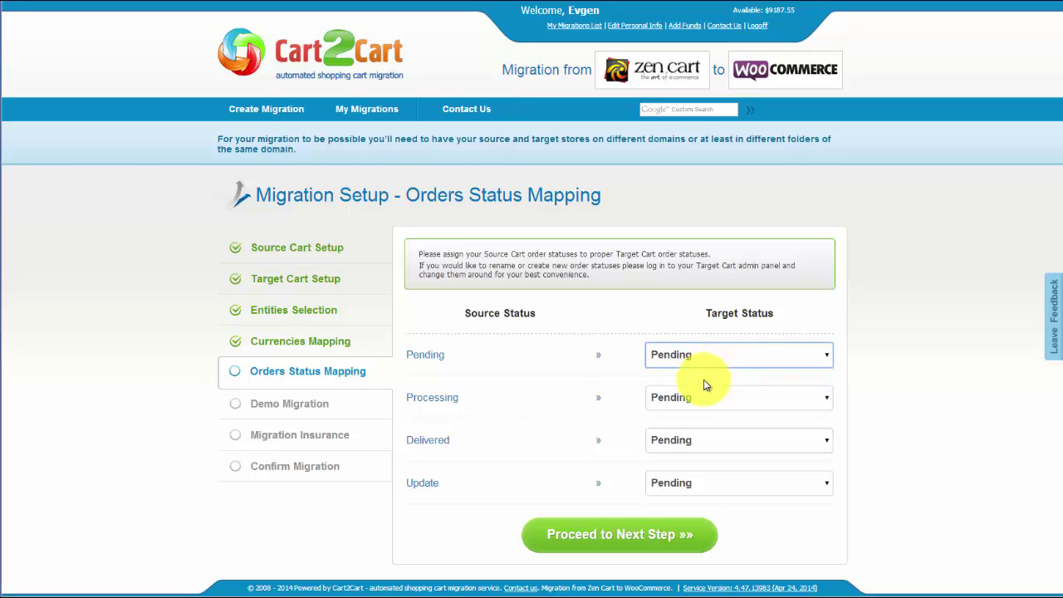
click(706, 397)
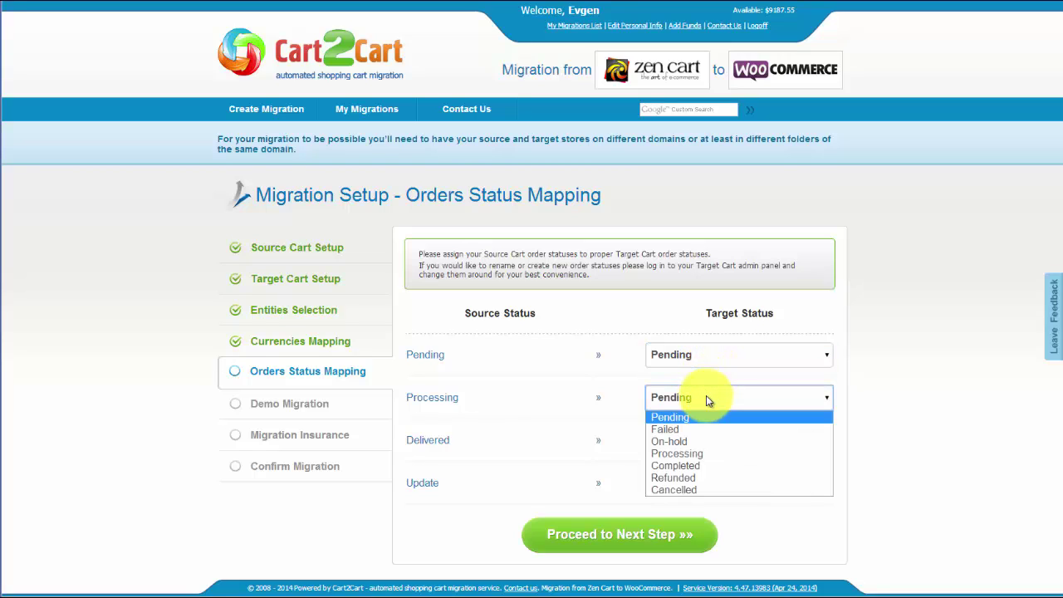
click(703, 453)
click(642, 529)
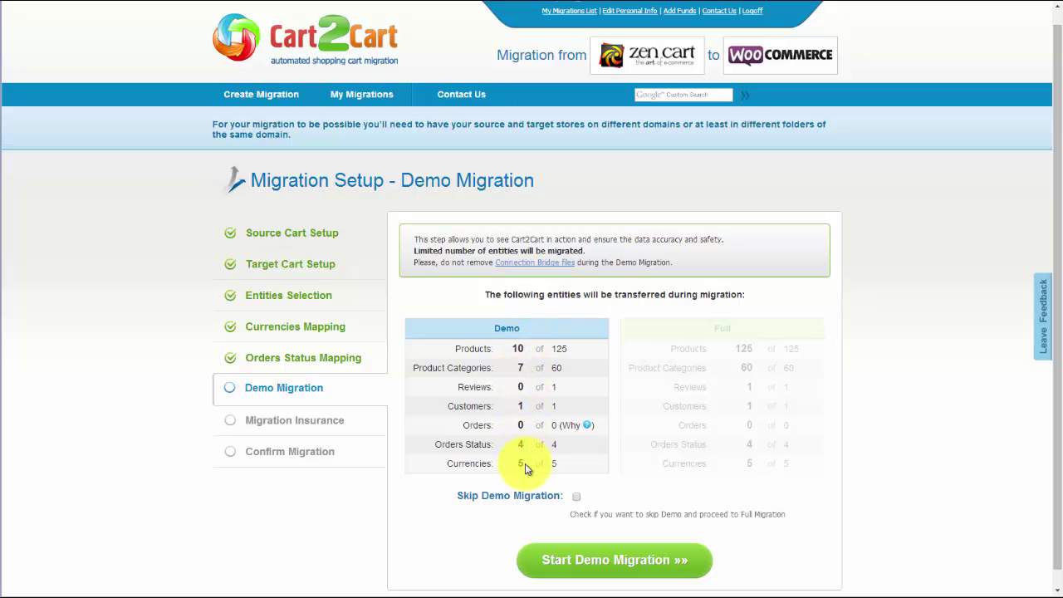
- Run the demo migration without skipping it, transferring 10 products and 7 categories
click(577, 497)
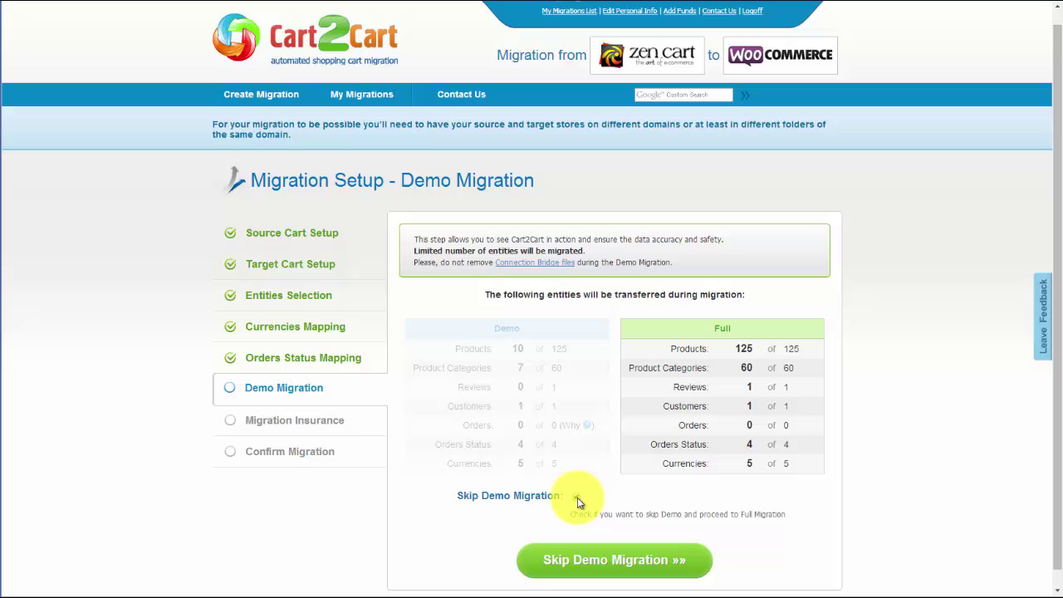
click(577, 497)
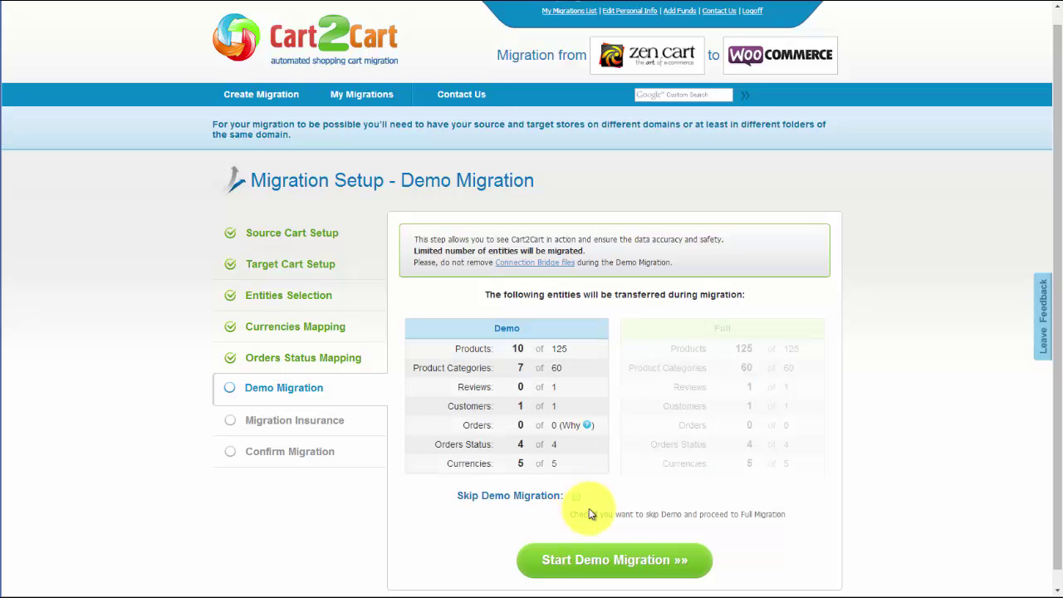
click(624, 565)
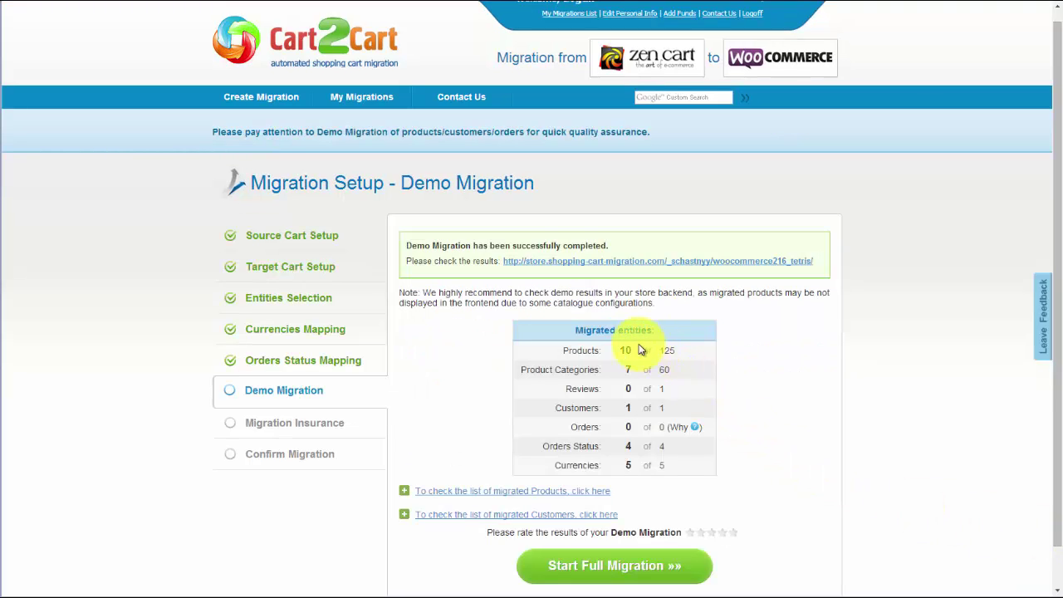
- Expand the migrated products list (IDs 175–179), check the shop, and rate the demo five stars
click(589, 493)
drag(825, 554, 824, 586)
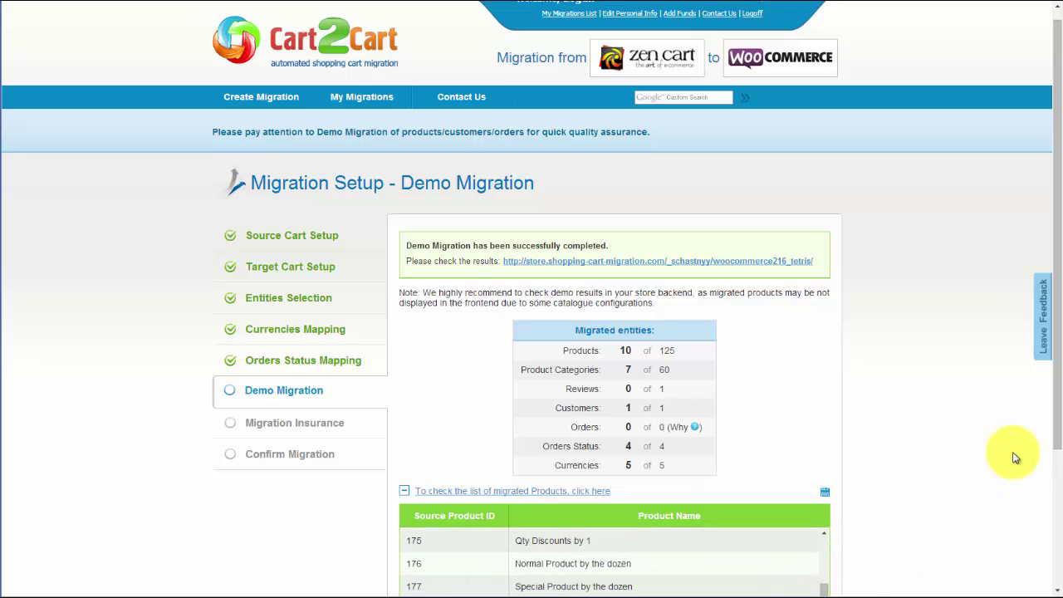
click(742, 262)
scroll(532, 299, down, 3)
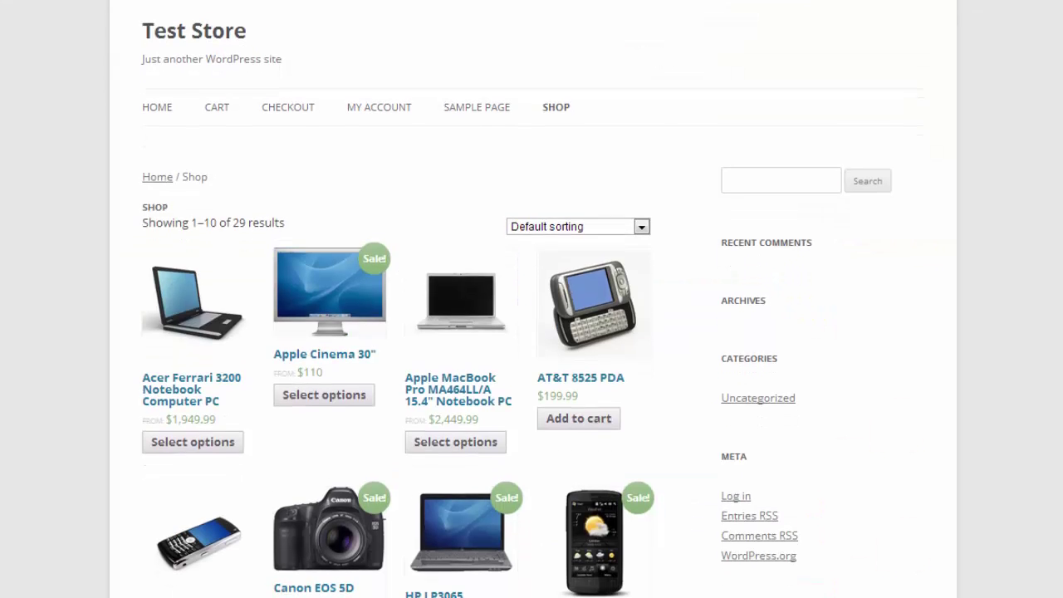
scroll(532, 299, down, 5)
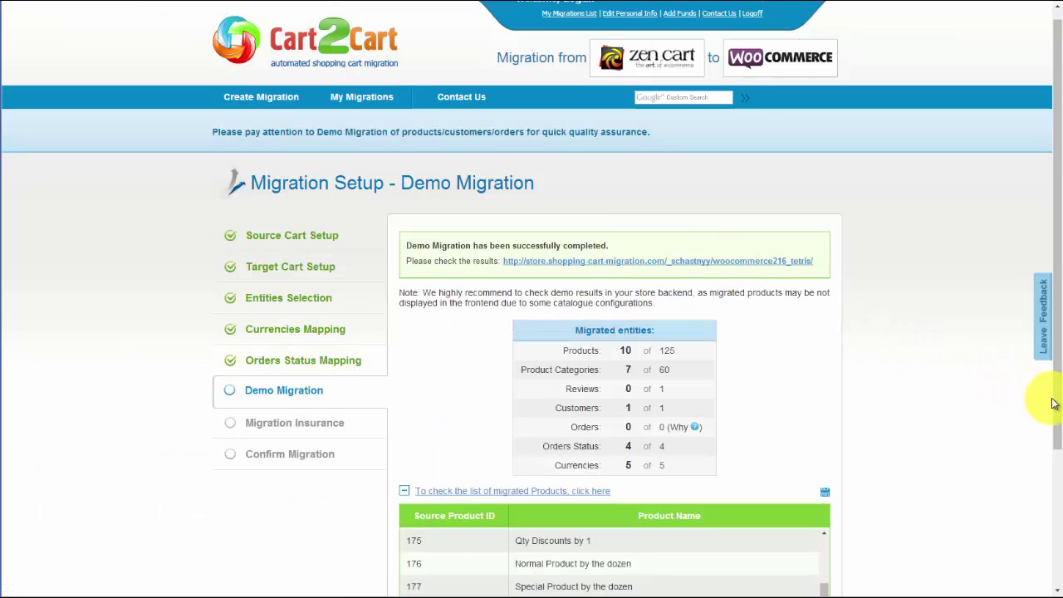
drag(1058, 426, 1057, 436)
scroll(1055, 465, down, 3)
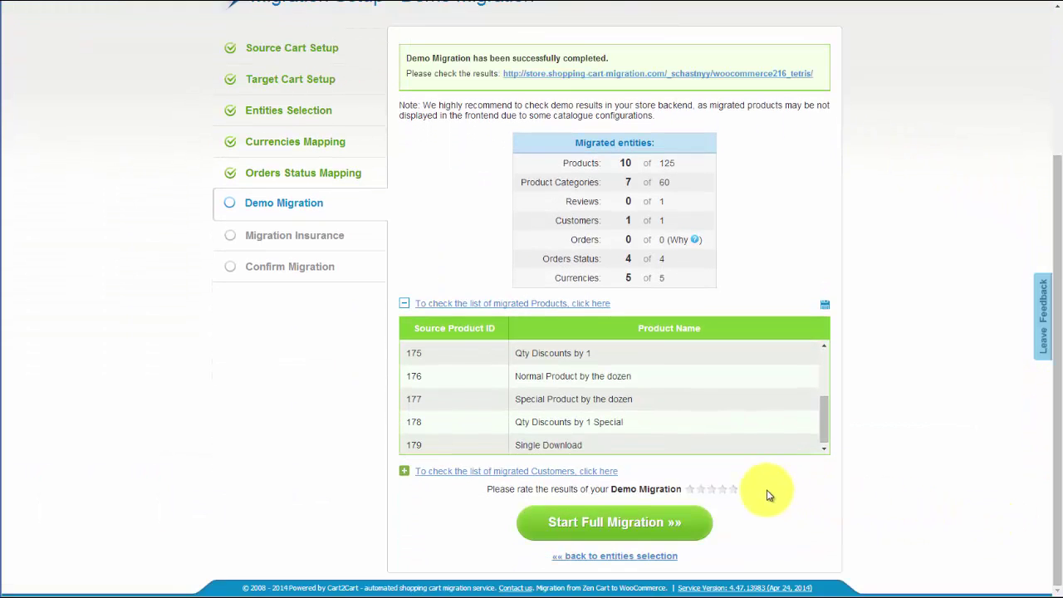
click(733, 490)
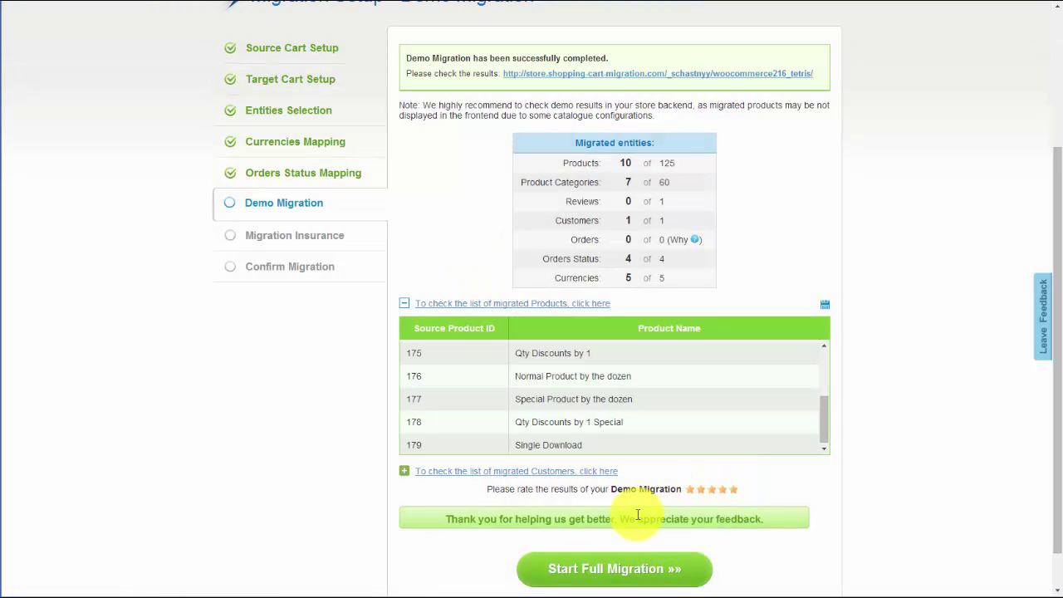
scroll(631, 531, down, 1)
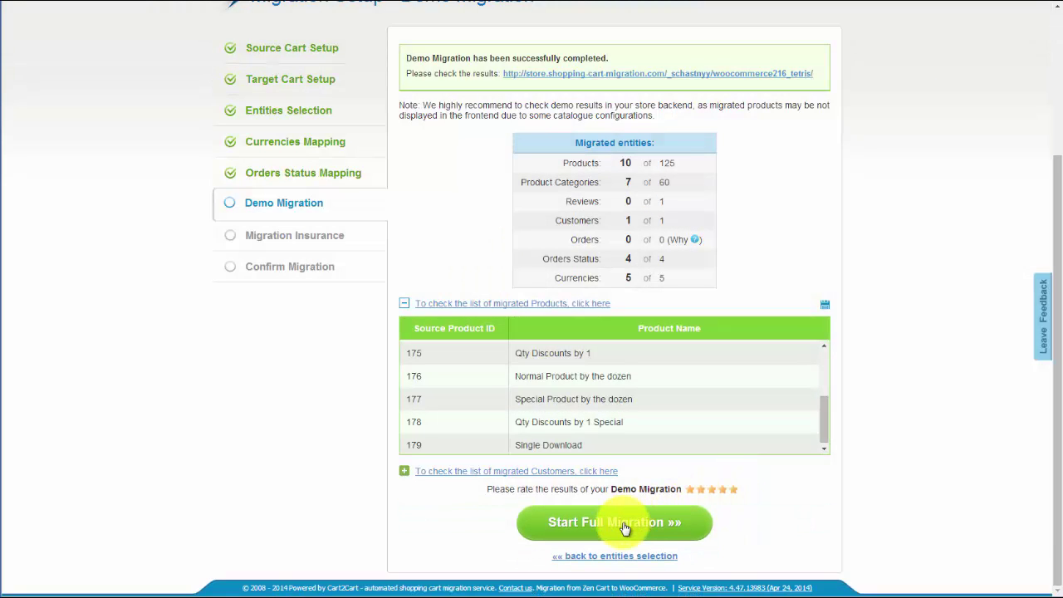
- Begin the full migration with Extended insurance and reach the $54.15 confirmation summary
click(622, 572)
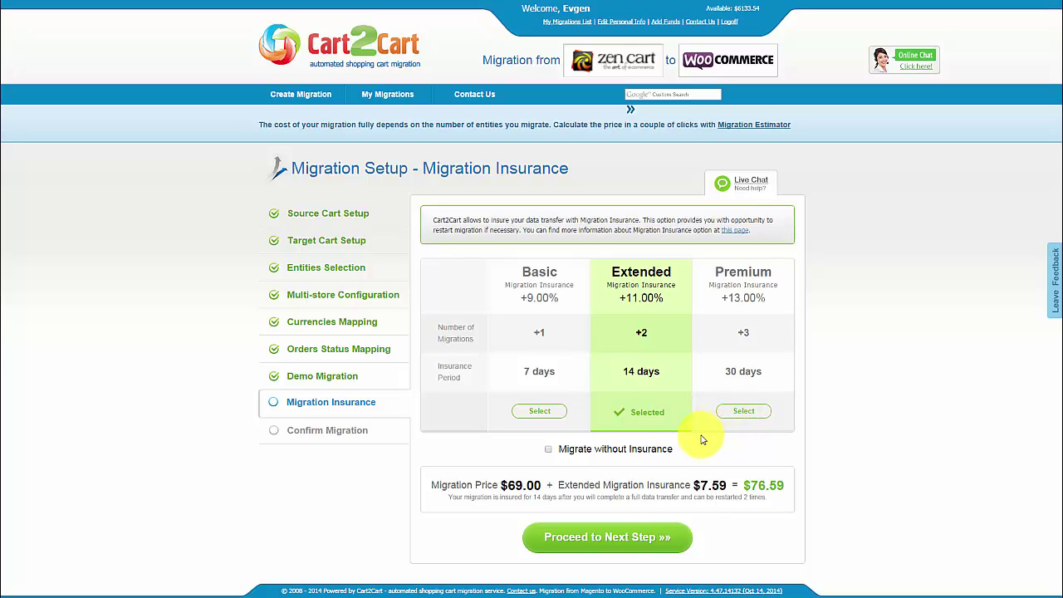
click(614, 540)
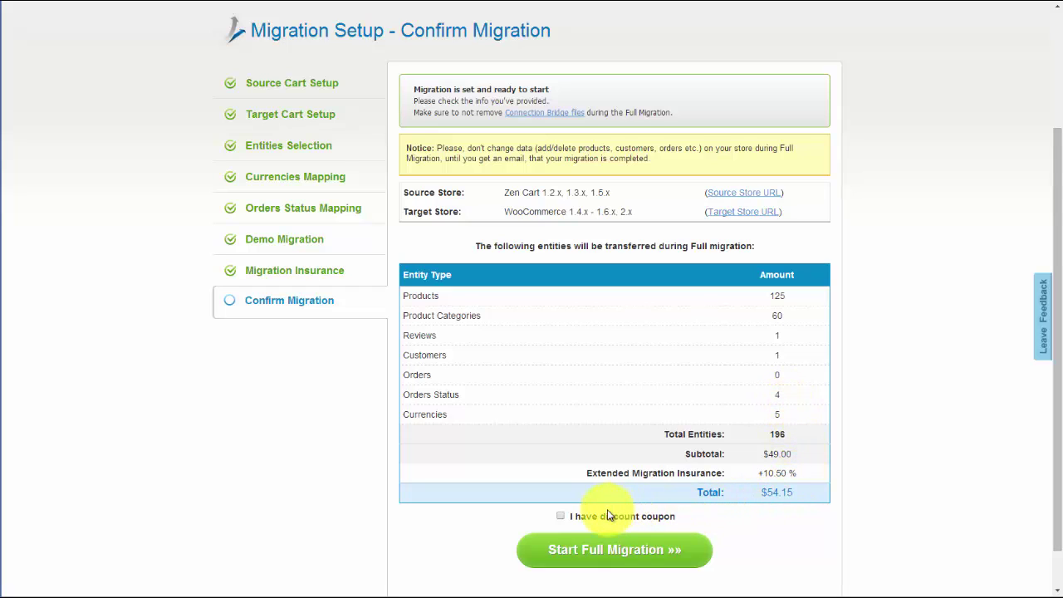
- Leave the discount coupon option unticked and launch the full migration to completion
click(561, 517)
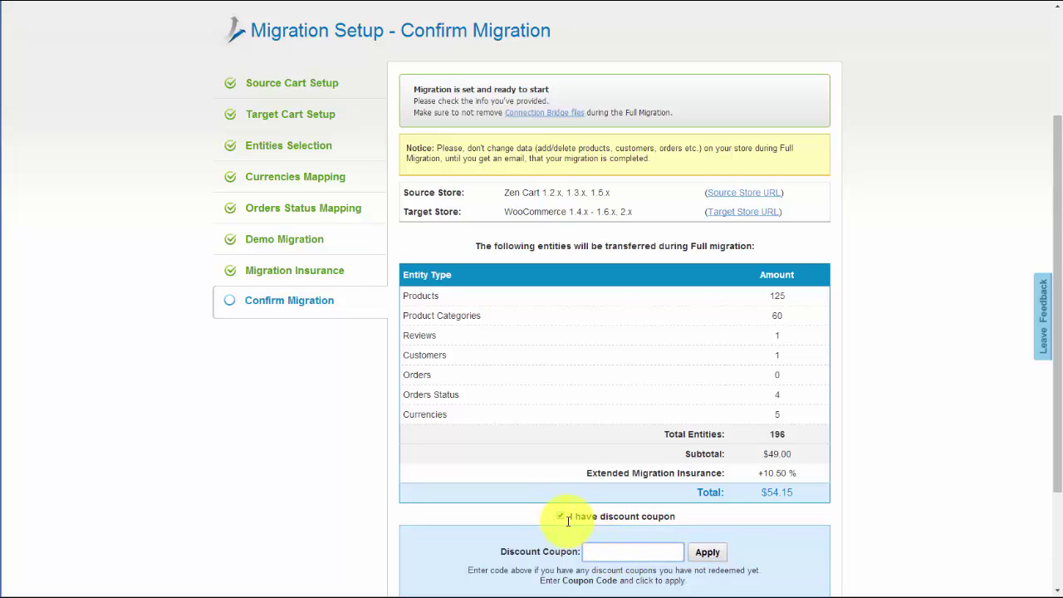
click(561, 517)
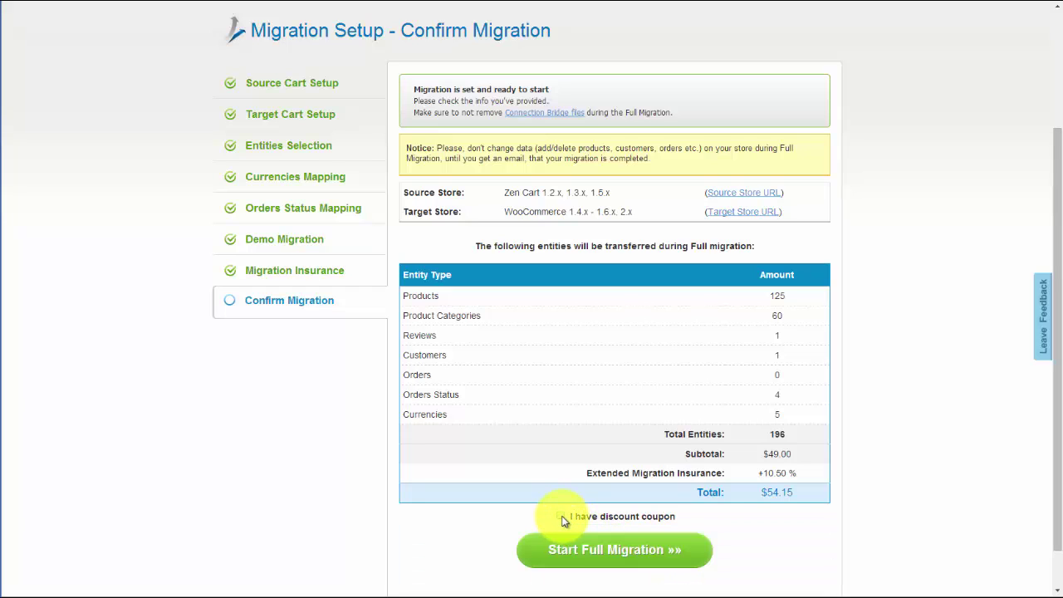
click(621, 550)
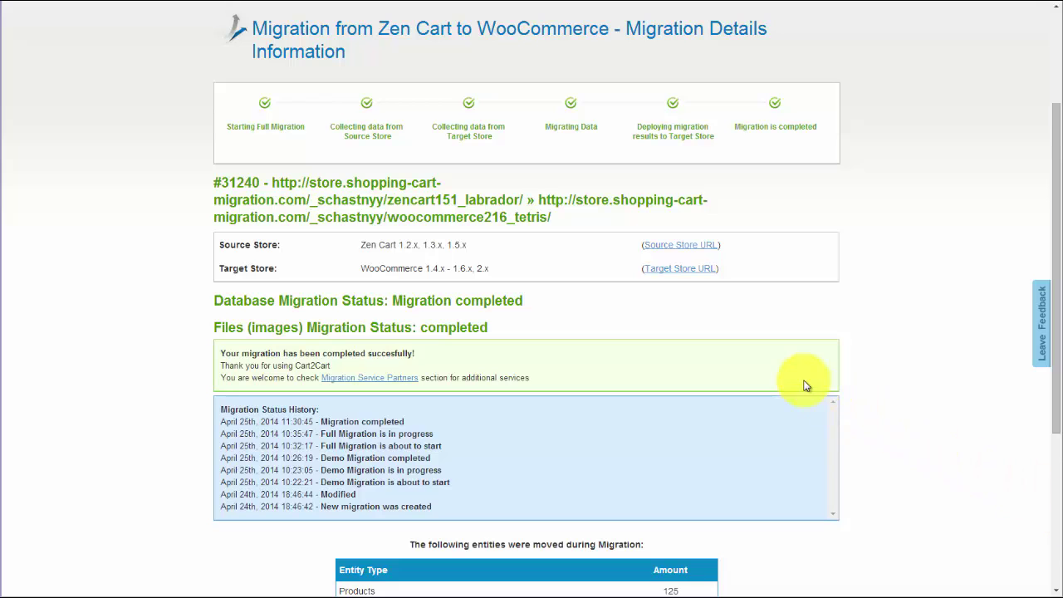
- Open the target WooCommerce shop and scroll to confirm 378 migrated products, including Gaming Computer
click(686, 269)
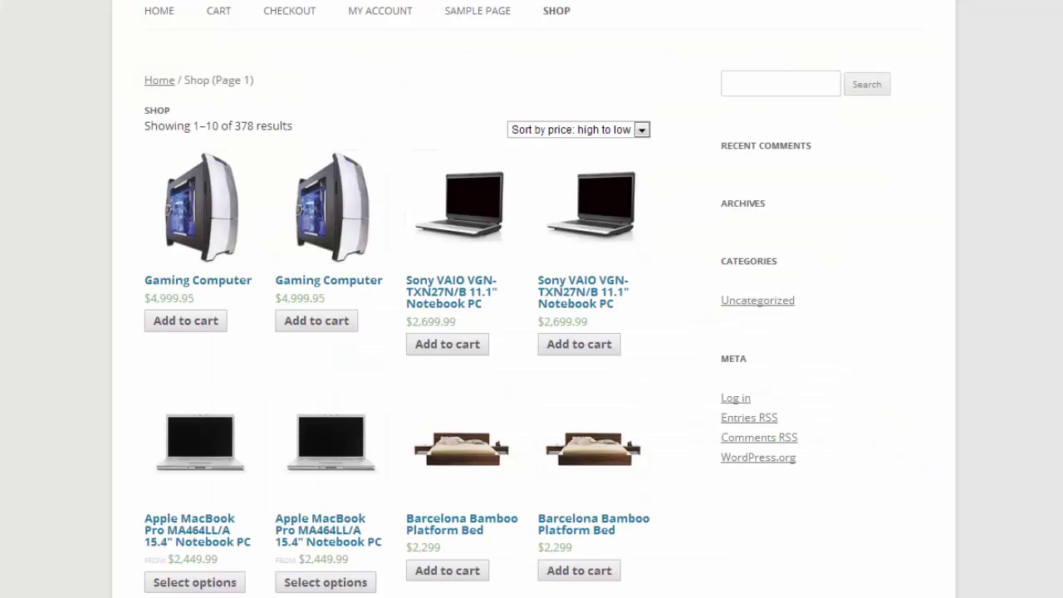
scroll(532, 299, down, 3)
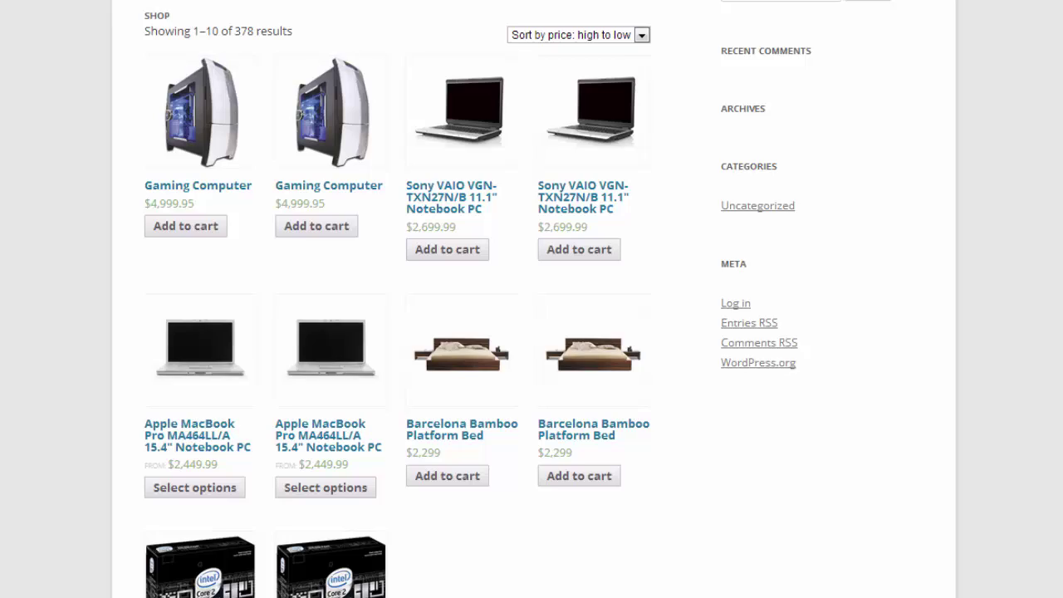
scroll(532, 299, down, 2)
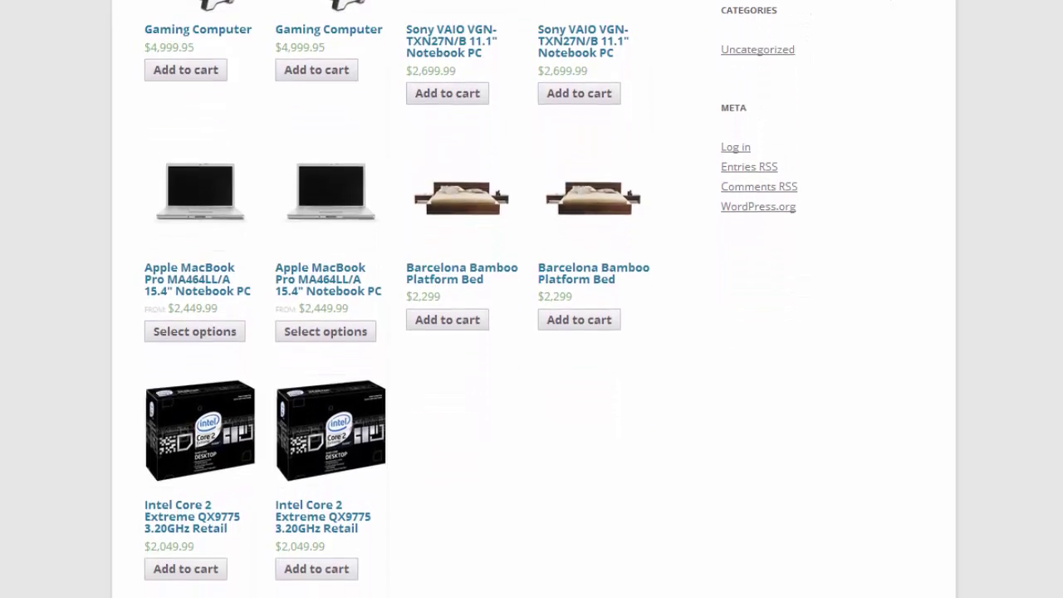